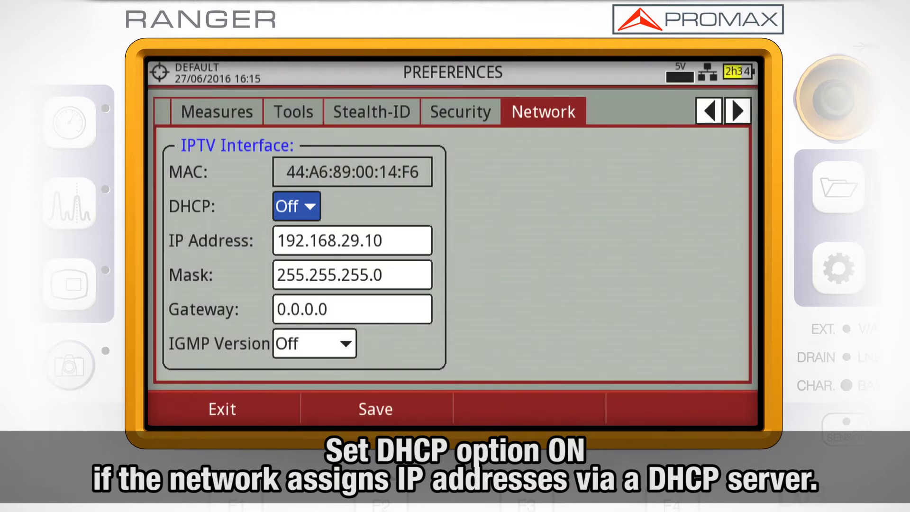
key(Return)
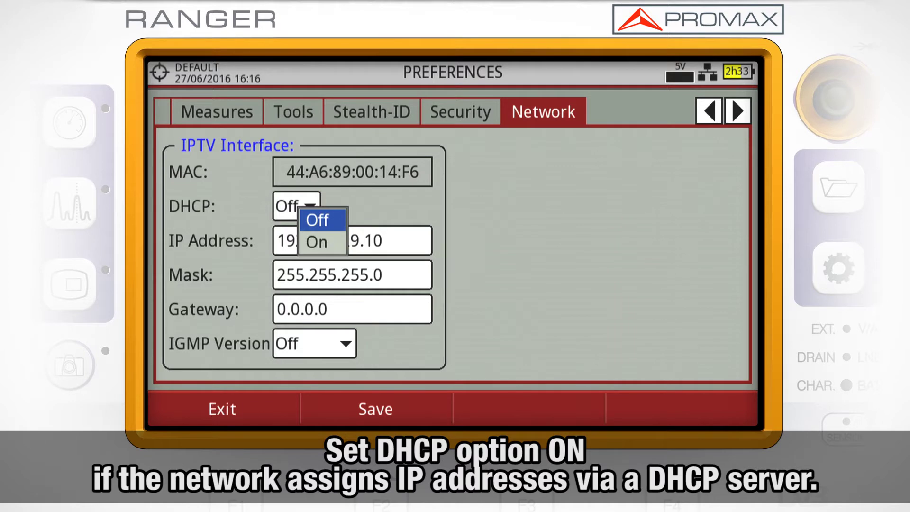
key(Return)
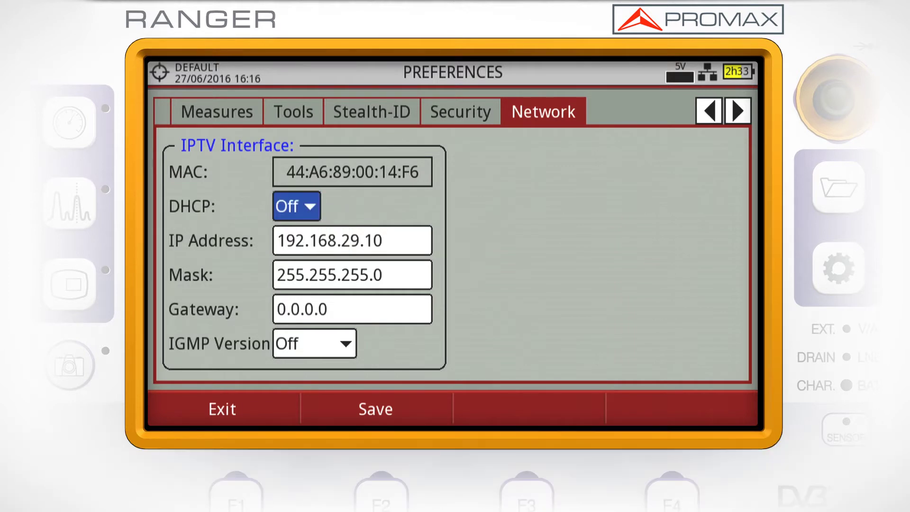
click(352, 241)
click(352, 275)
click(352, 309)
click(314, 343)
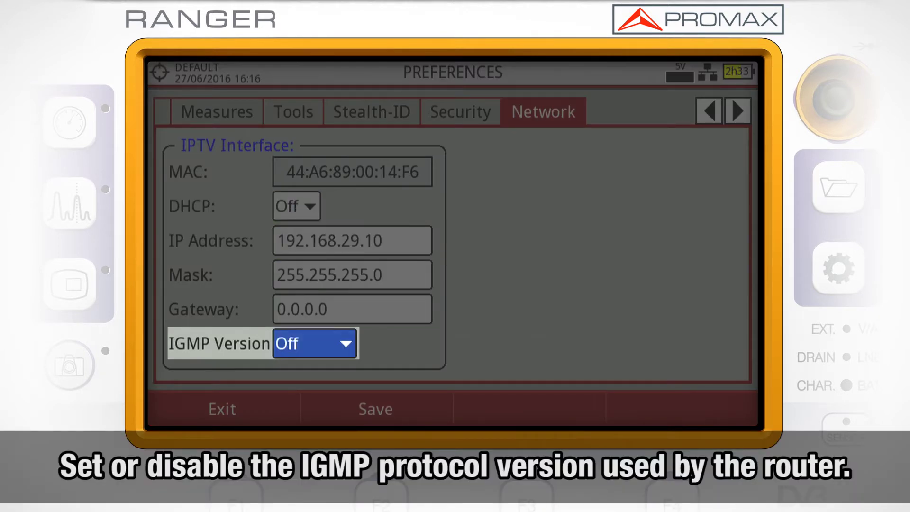
key(Return)
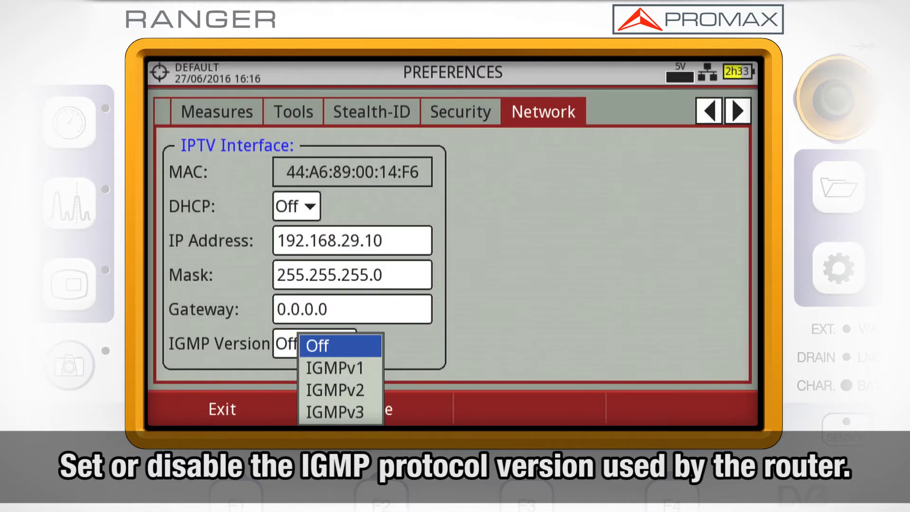
key(Return)
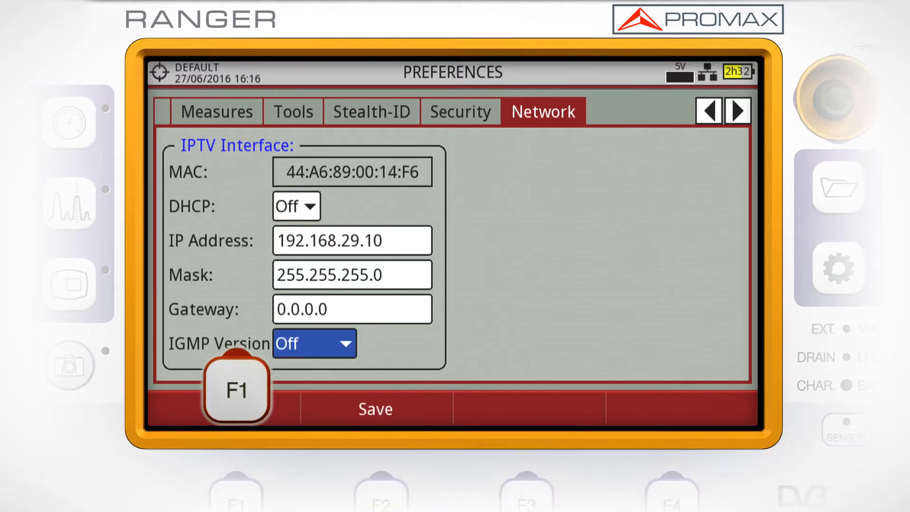
Exit Preferences to show IP Measurements 1/3 for multicast 239.192.0.1.
key(F1)
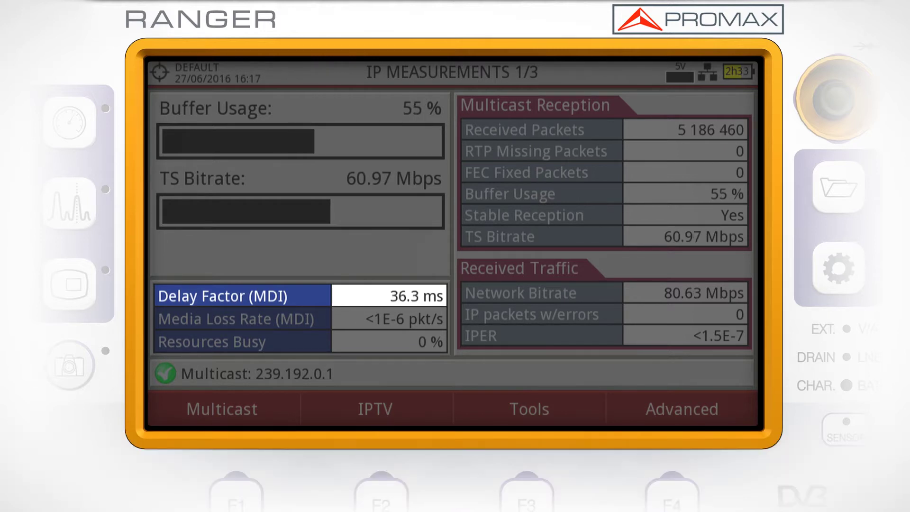
Step through the Media Loss Rate and Resources Busy MDI readings toward IP Measurements 3/3.
click(237, 319)
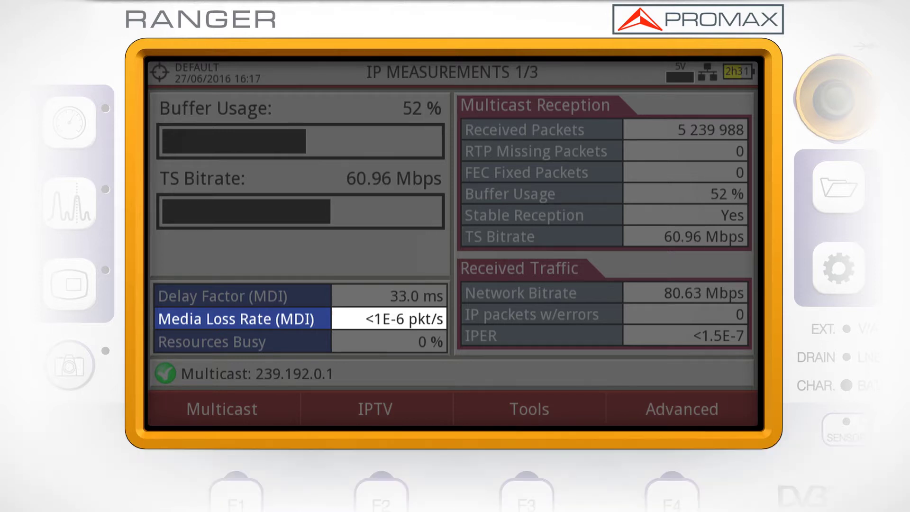
click(212, 342)
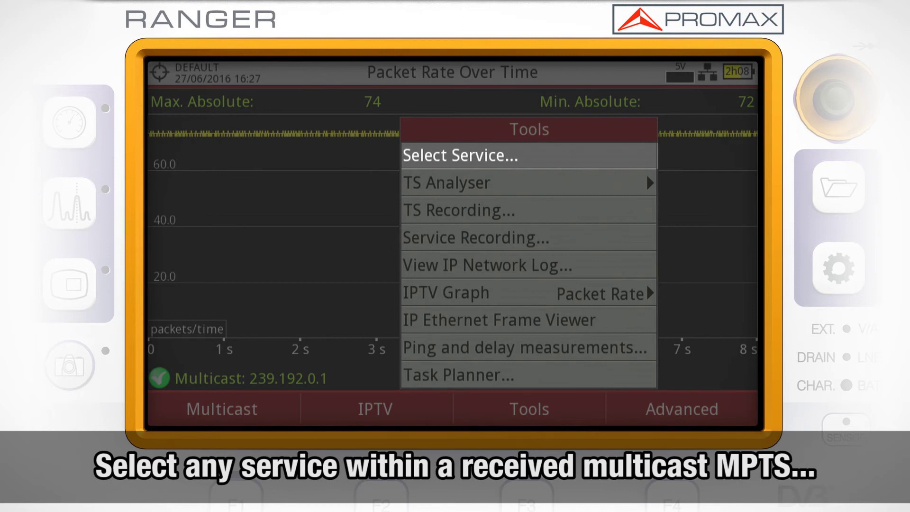
Select View IP Network Log in the Tools list and open the event log.
key(Down)
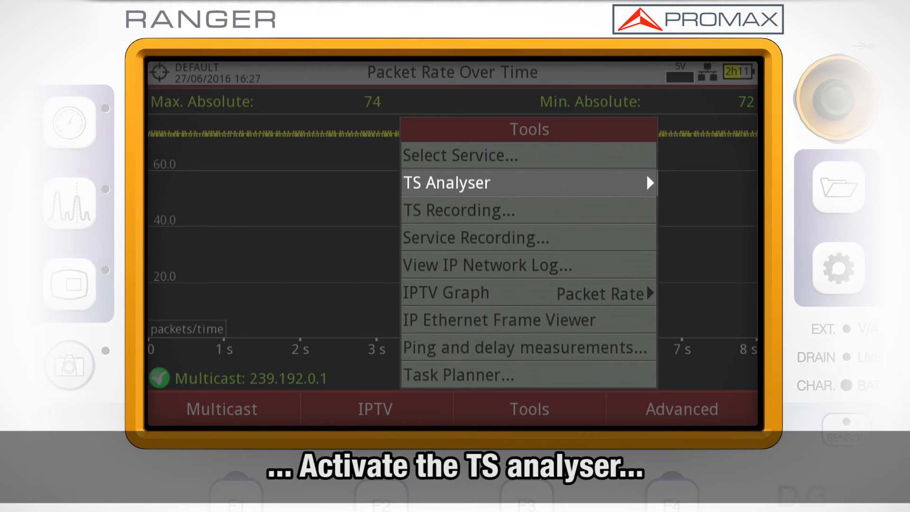
key(Down)
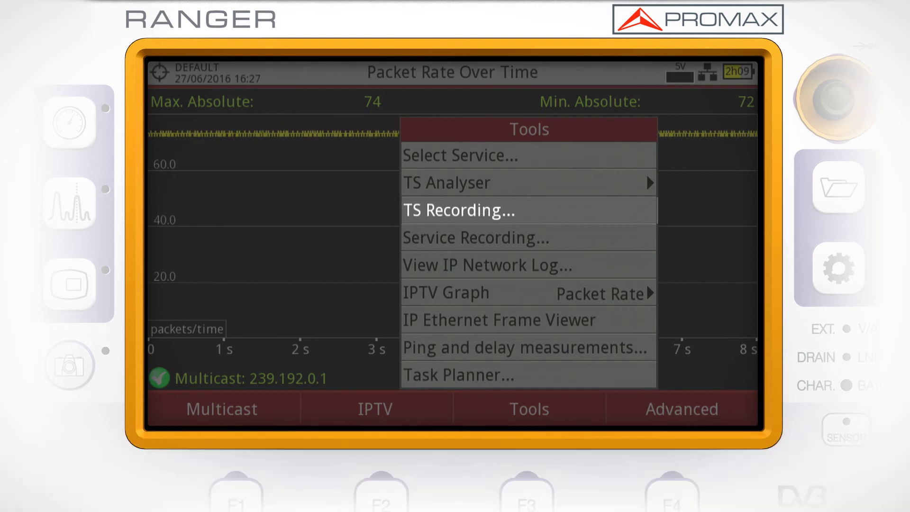
key(Down)
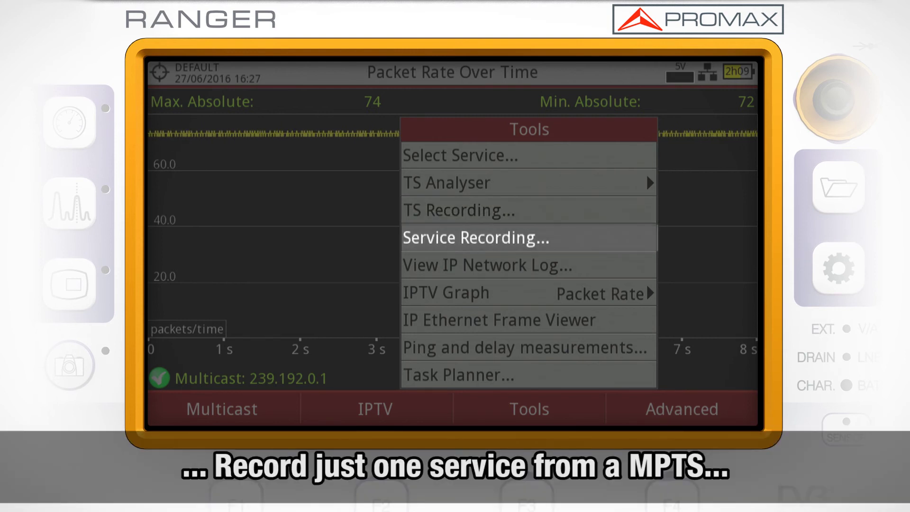
key(Down)
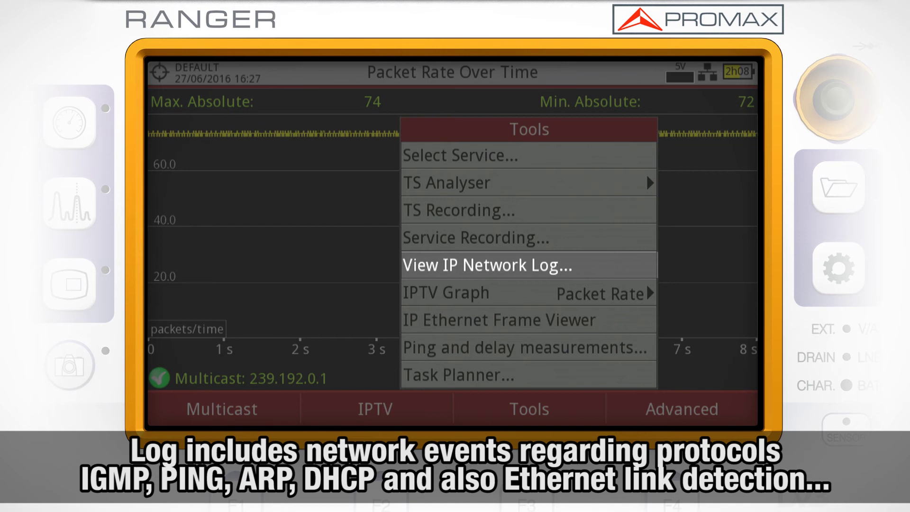
key(Return)
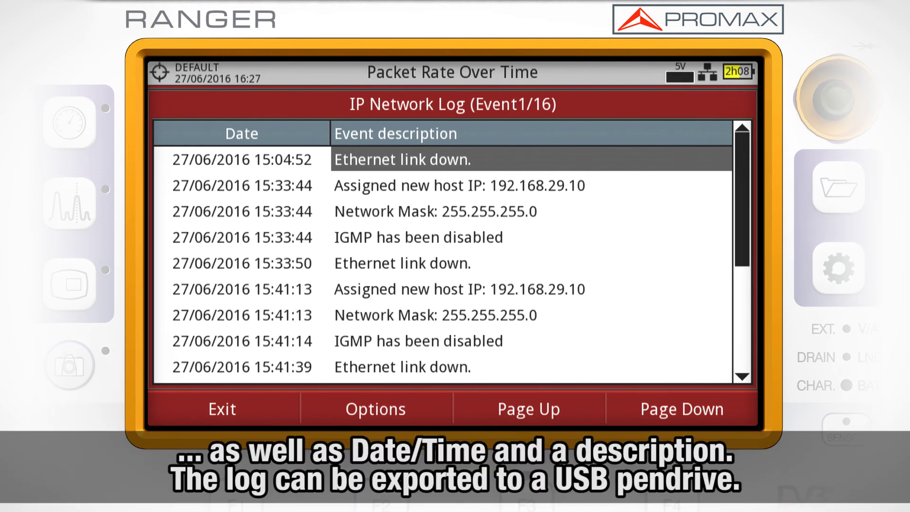
Try exporting the network log to USB, dismiss the no-pendrive warning, and return to the graph.
key(F2)
key(Return)
key(Return)
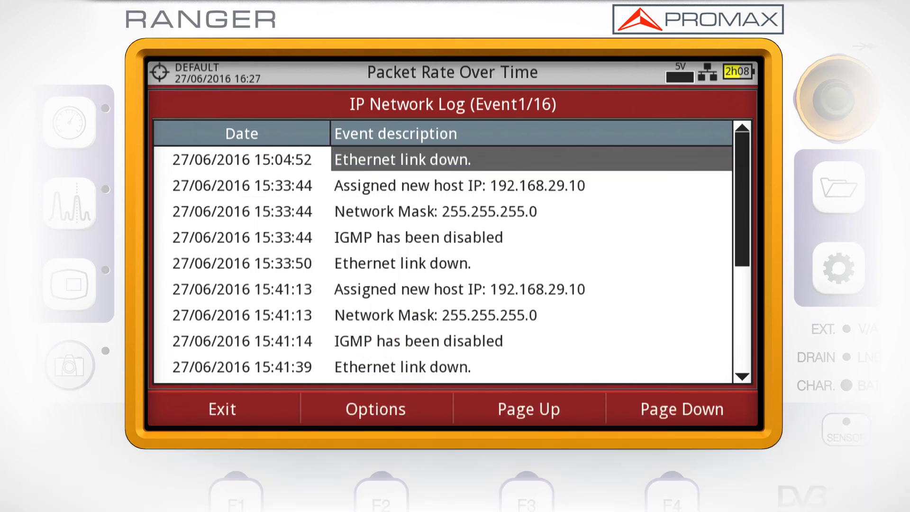
key(F1)
key(F3)
Open the IP Ethernet Frame Viewer and capture a packet from the multicast stream.
key(Down)
key(Down)
key(Down)
key(Down)
key(Down)
key(Down)
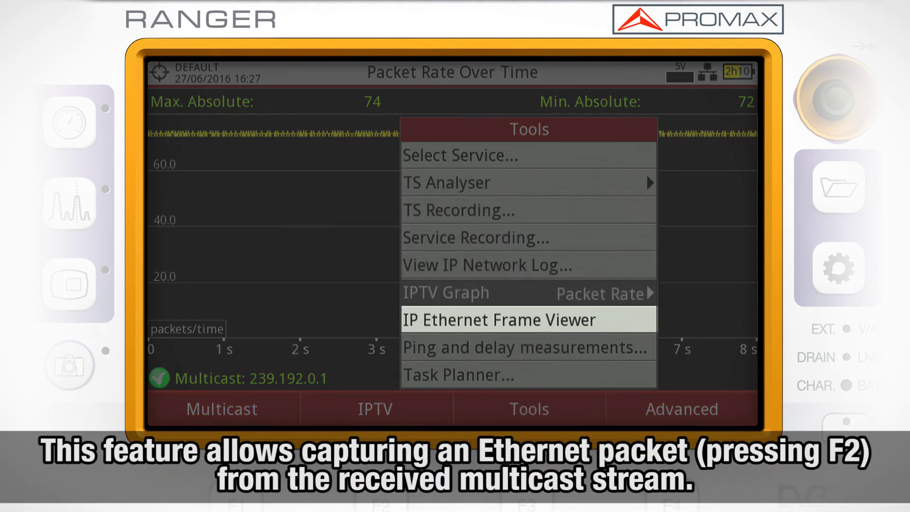
key(Return)
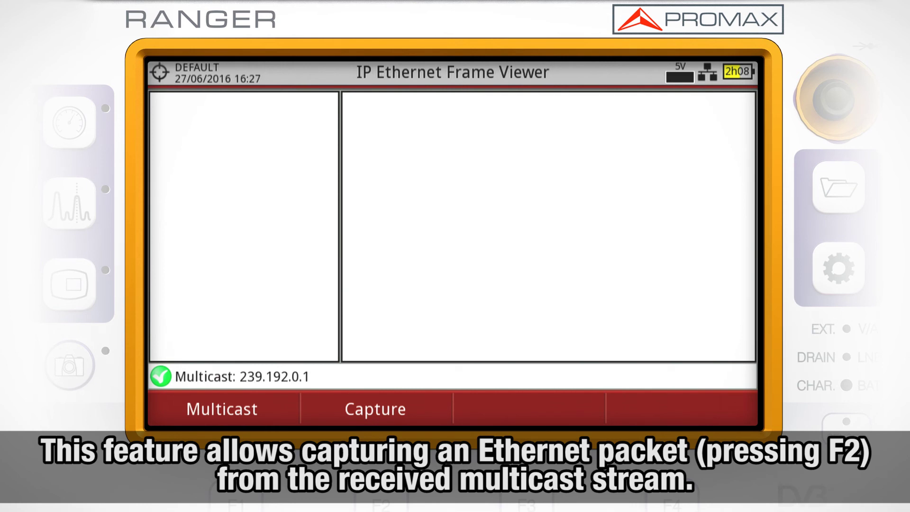
key(F2)
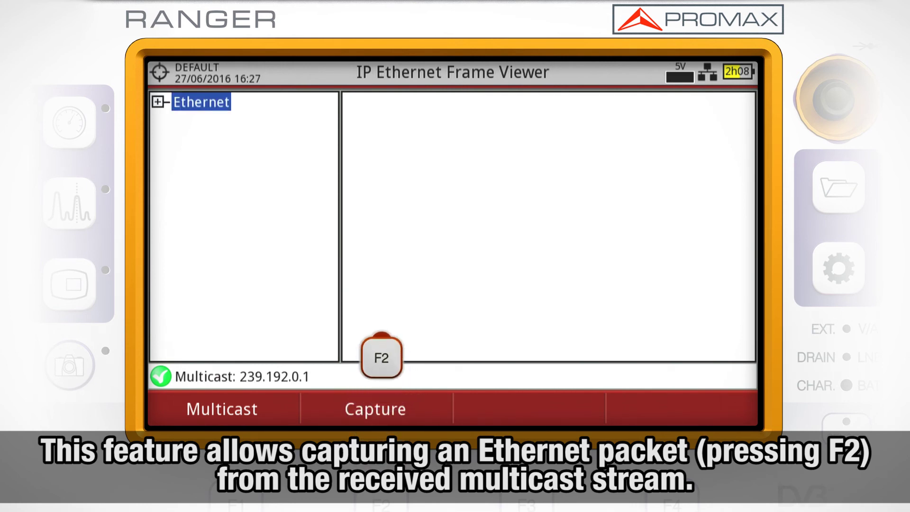
Expand the IPv4 and UDP layers and browse the UDP header's source and destination ports.
click(187, 120)
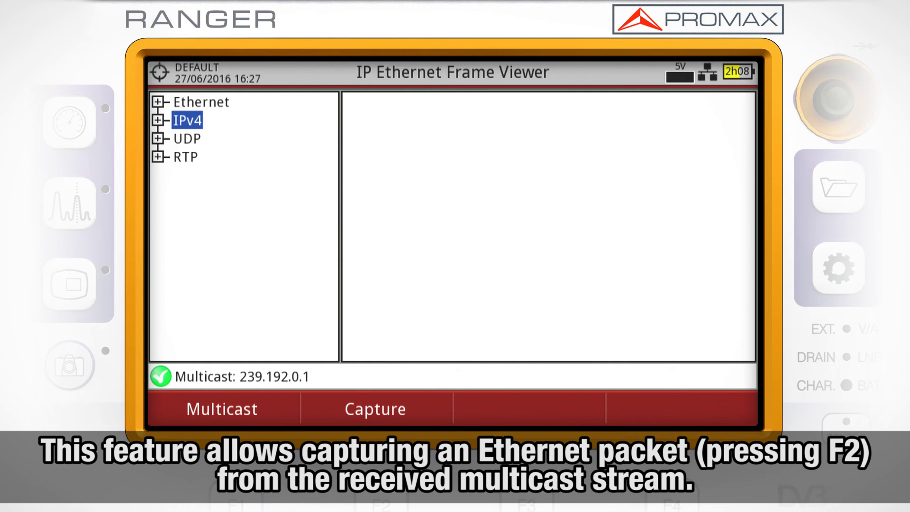
key(Right)
click(229, 139)
click(188, 157)
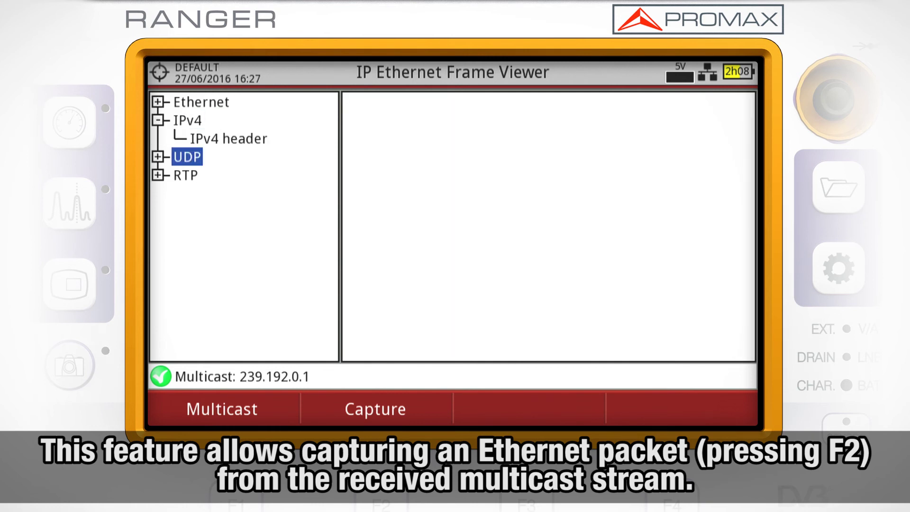
key(Right)
click(229, 175)
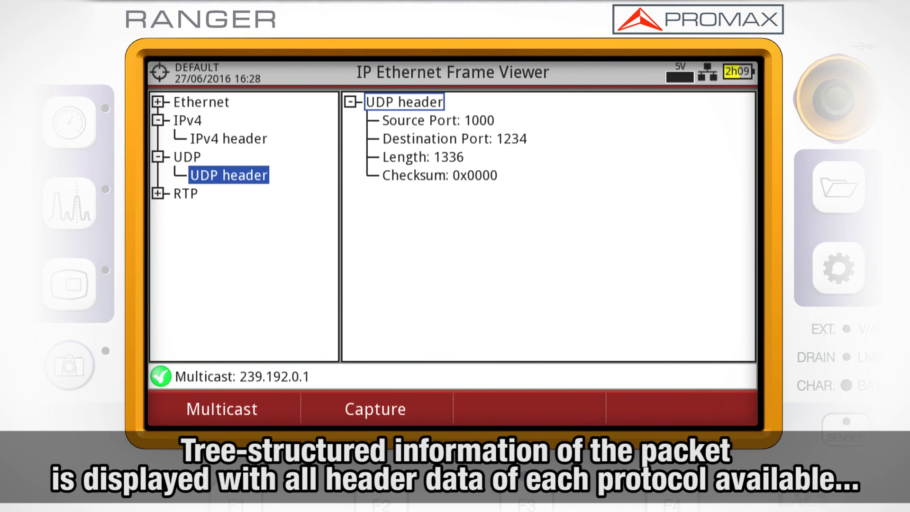
click(405, 101)
click(438, 120)
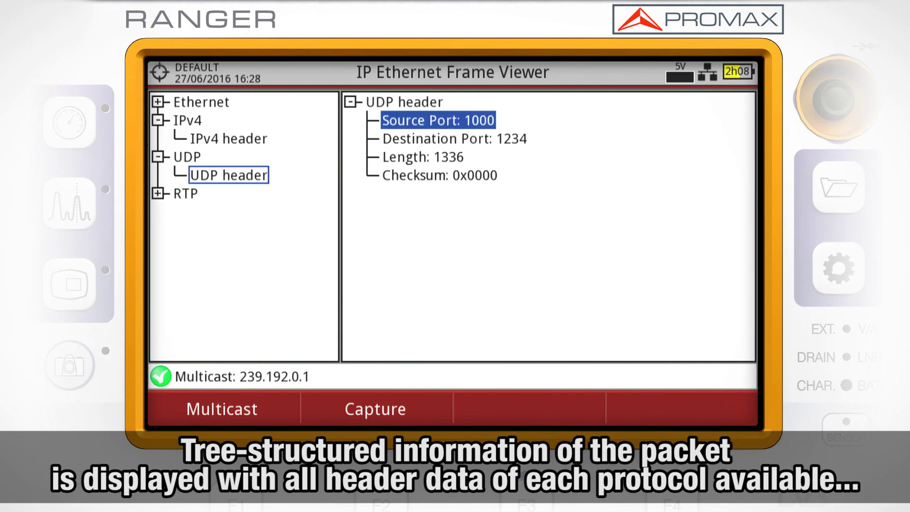
click(455, 139)
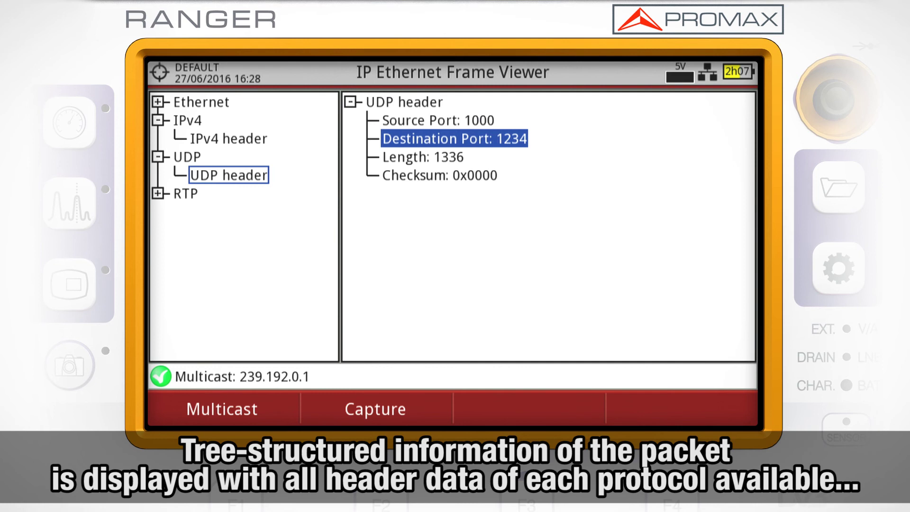